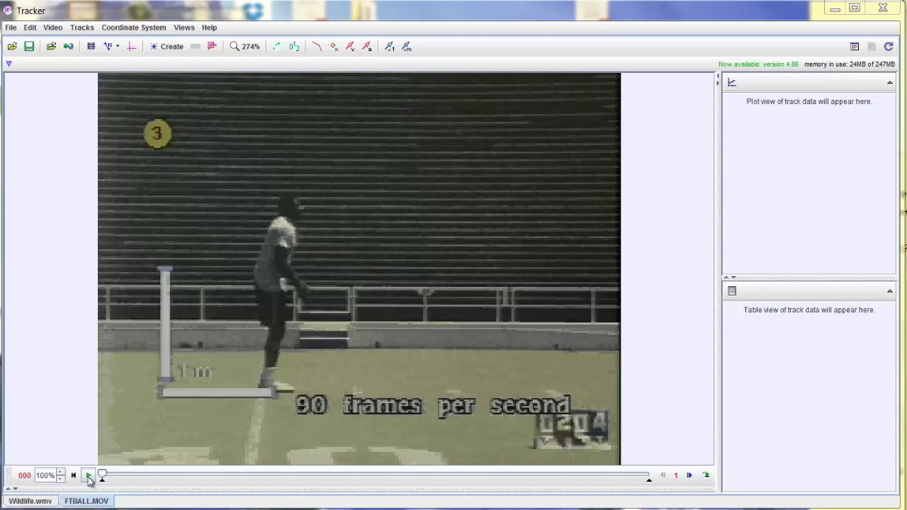
Add a calibration stick at frame 32 and align its two ends with the vertical 1 m scale bar.
{"action": "left_click", "coordinate": [89, 476]}
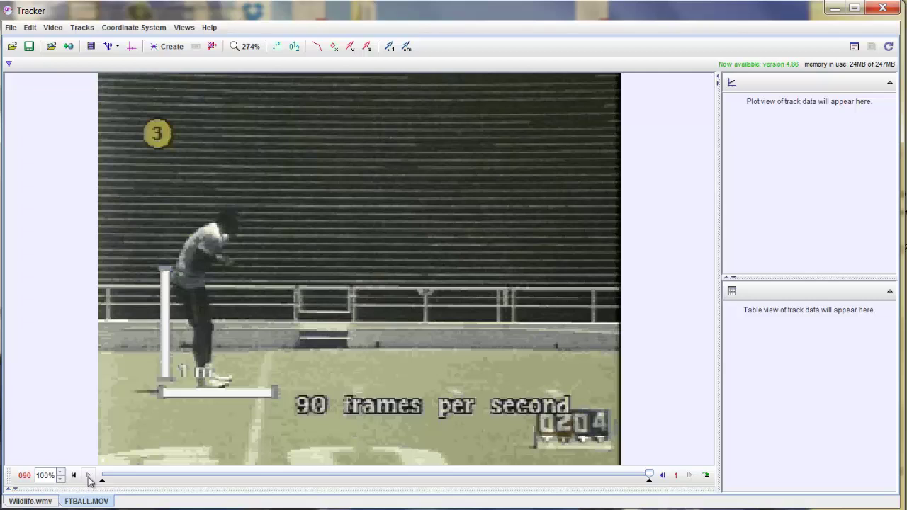
{"action": "left_click", "coordinate": [298, 477]}
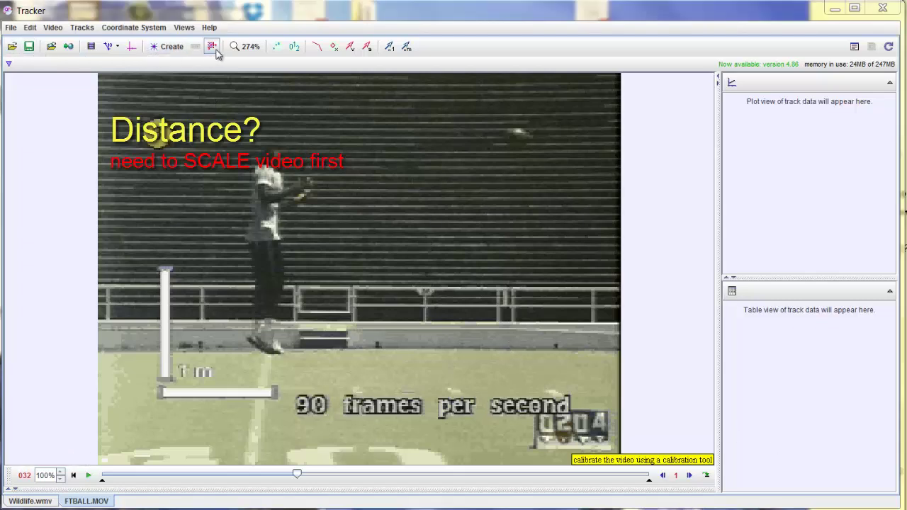
{"action": "left_click", "coordinate": [118, 47]}
{"action": "mouse_move", "coordinate": [111, 62]}
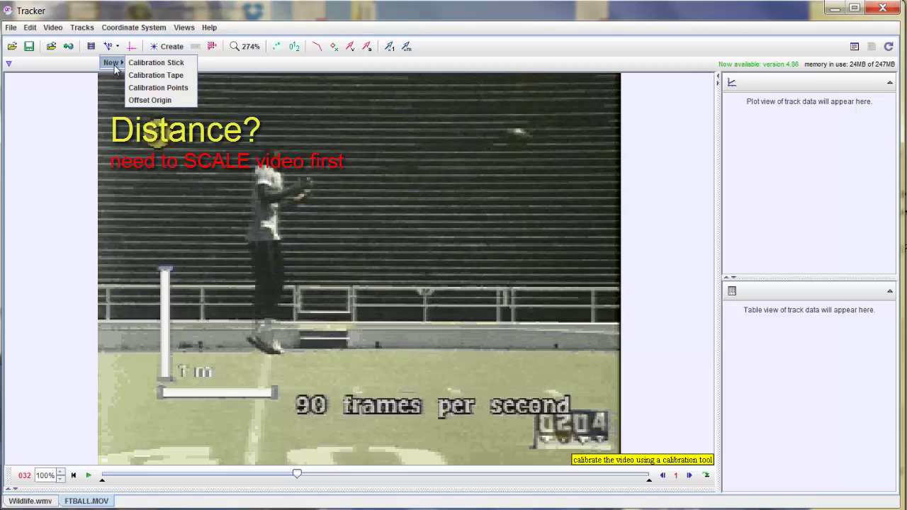
{"action": "left_click", "coordinate": [155, 63]}
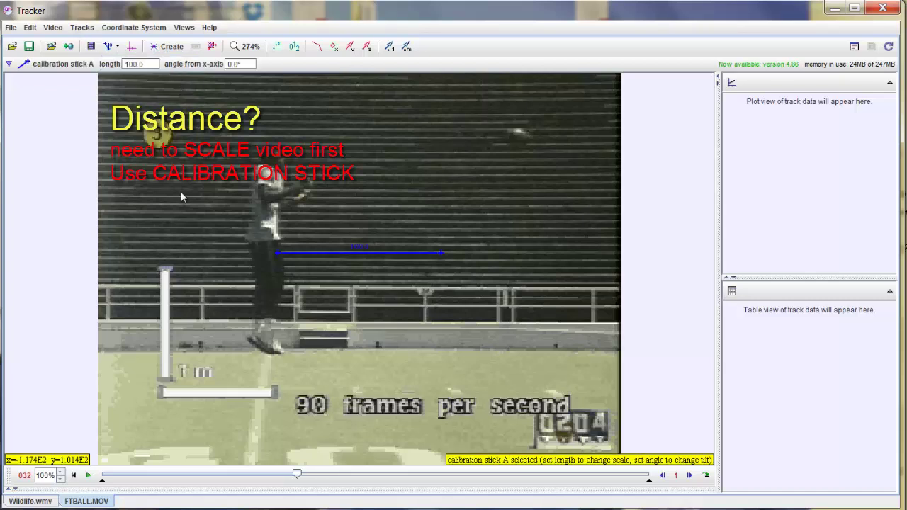
{"action": "left_click", "coordinate": [337, 253]}
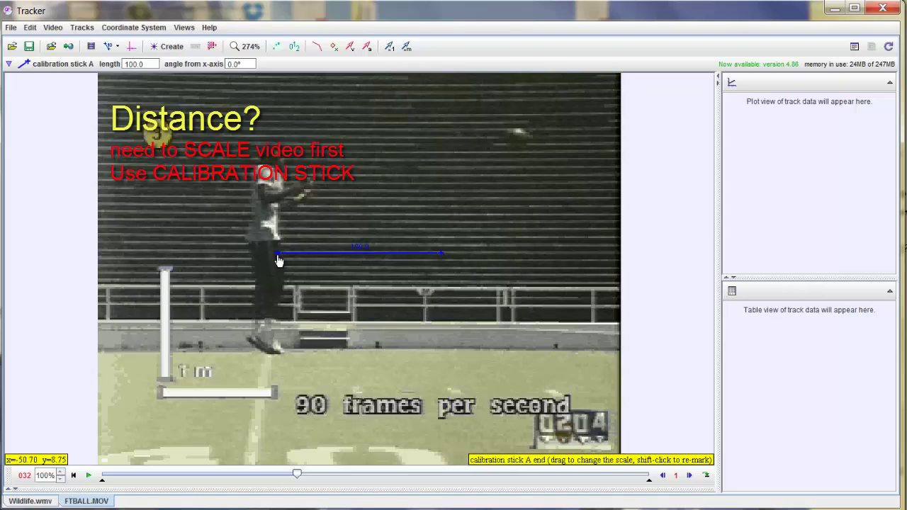
{"action": "left_click_drag", "start_coordinate": [277, 259], "coordinate": [163, 381]}
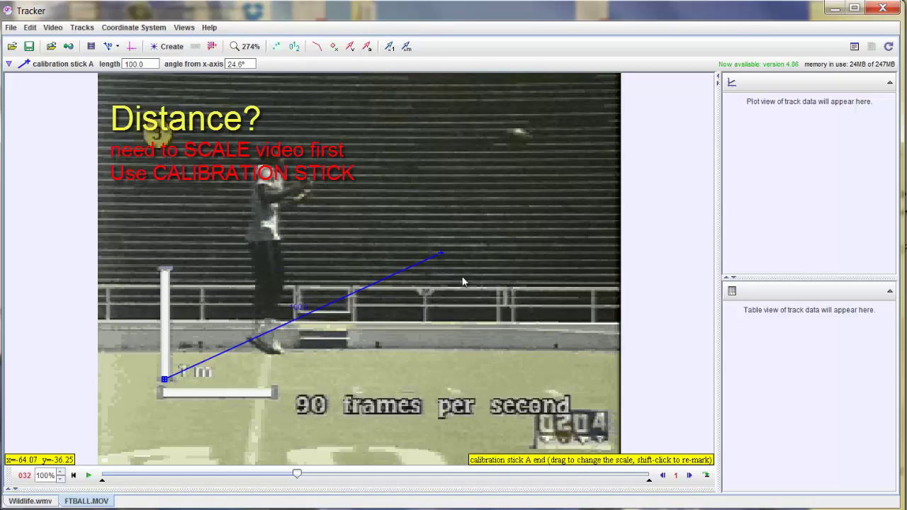
{"action": "left_click_drag", "start_coordinate": [444, 256], "coordinate": [167, 273]}
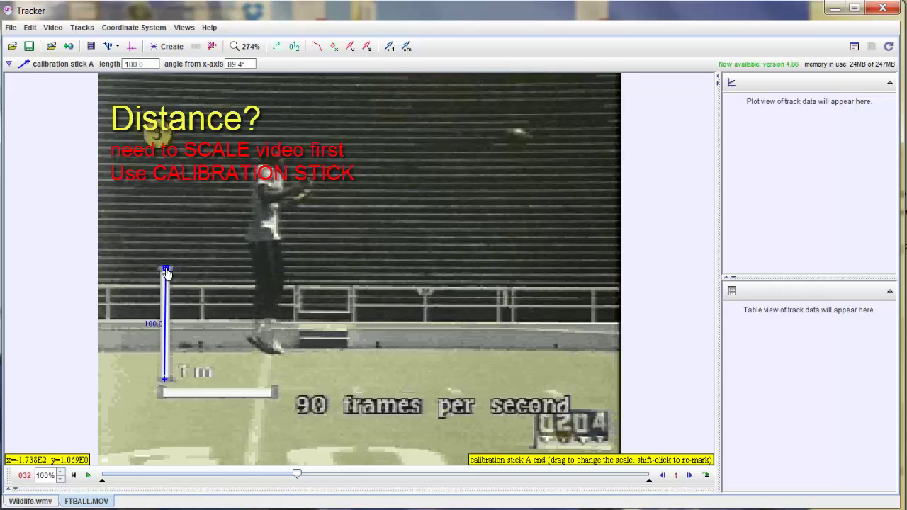
{"action": "left_click_drag", "start_coordinate": [166, 273], "coordinate": [165, 274]}
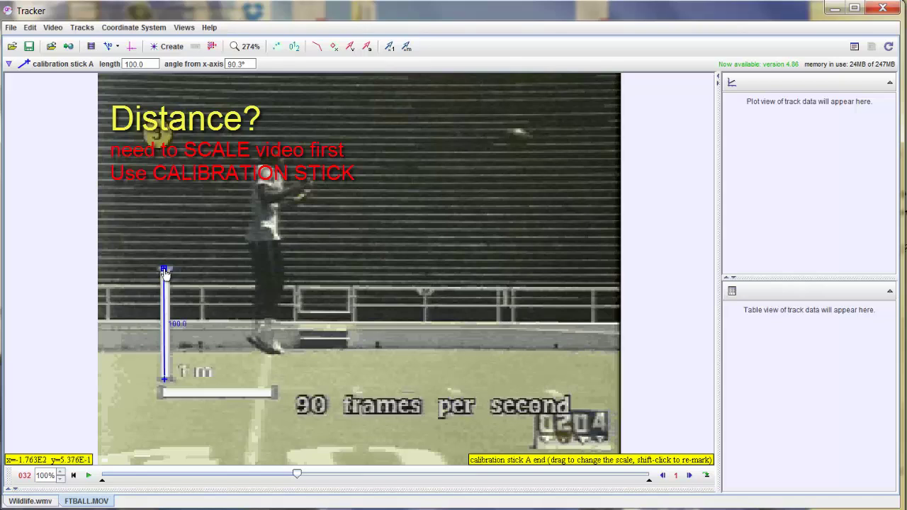
Set the calibration stick's length to 1.0 and fine-tune its upper end on the scale bar.
{"action": "left_click", "coordinate": [176, 324]}
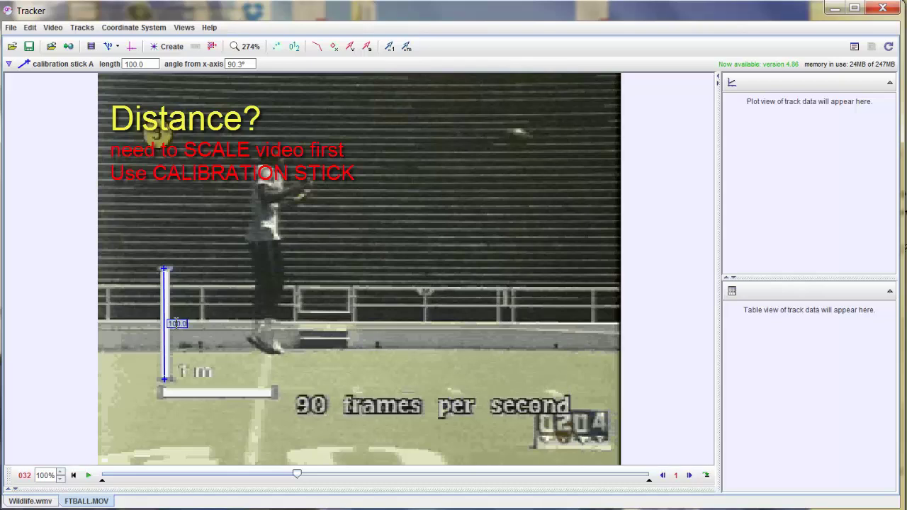
{"action": "type", "text": "1.0"}
{"action": "key", "text": "Return"}
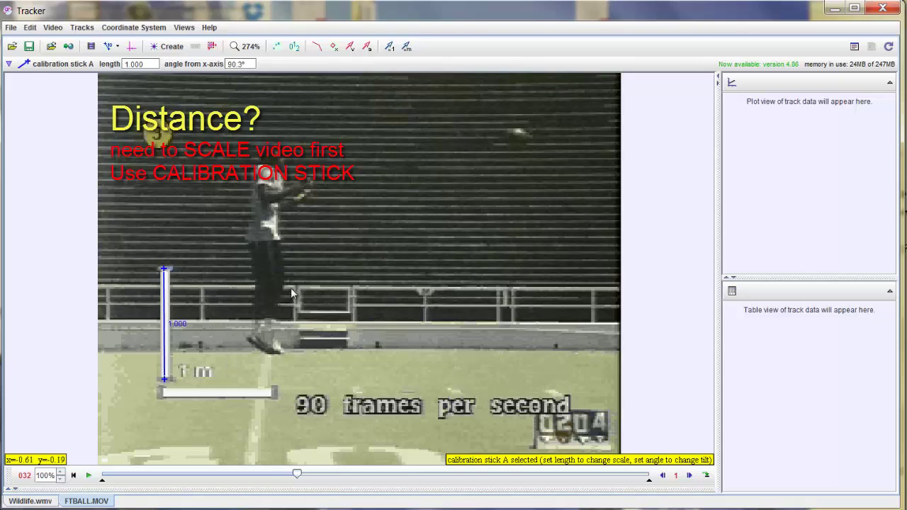
{"action": "left_click", "coordinate": [164, 269]}
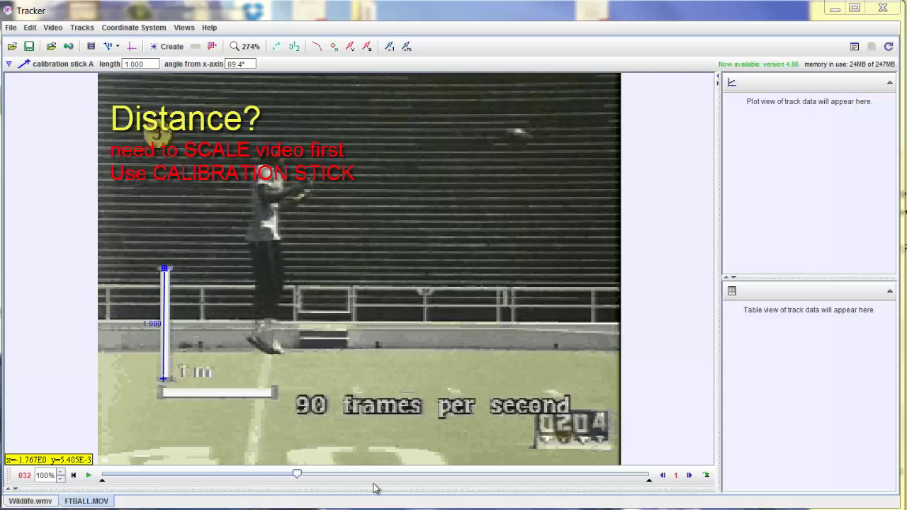
Set the clip's frame rate to 90 frames per second in the clip settings.
{"action": "right_click", "coordinate": [567, 484]}
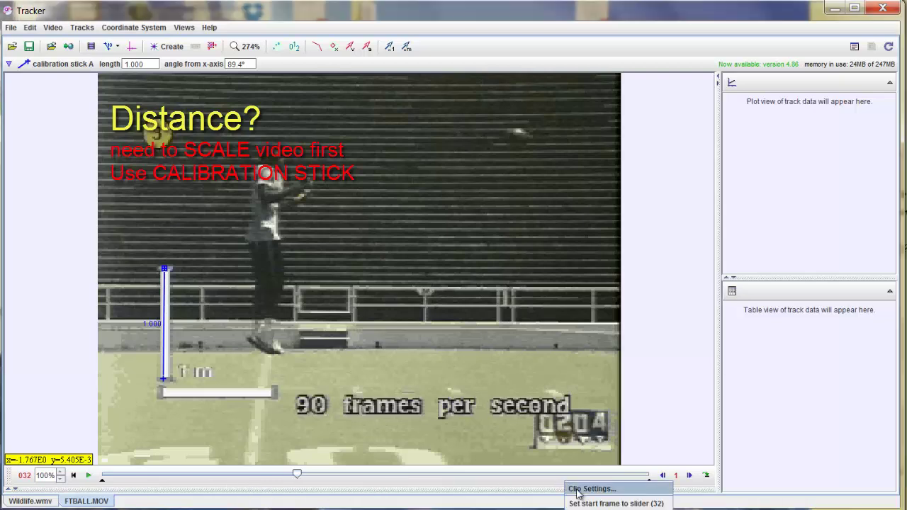
{"action": "left_click", "coordinate": [591, 489]}
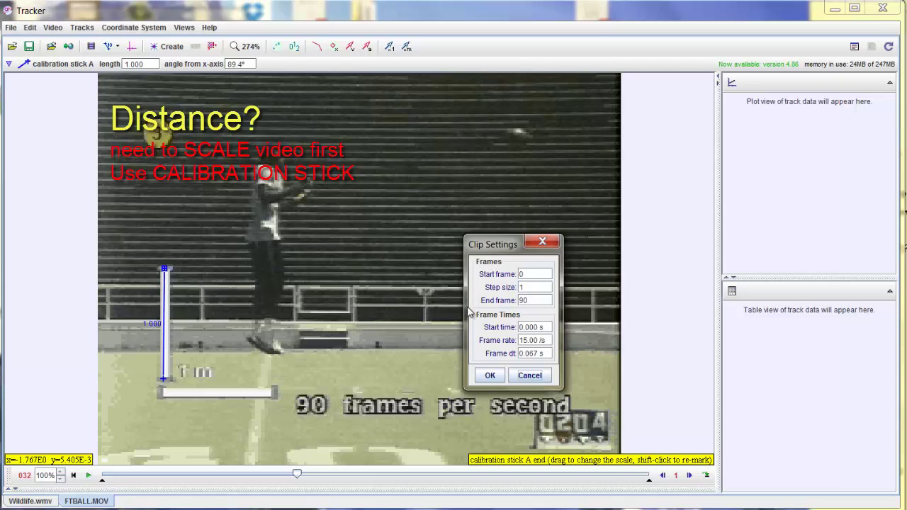
{"action": "left_click", "coordinate": [540, 340]}
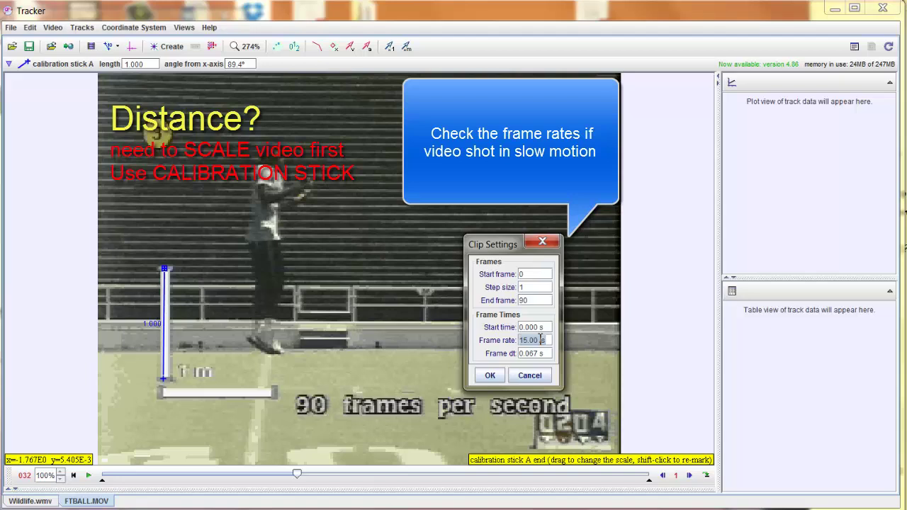
{"action": "left_click", "coordinate": [542, 341]}
{"action": "key", "text": "BackSpace"}
{"action": "key", "text": "BackSpace"}
{"action": "key", "text": "BackSpace"}
{"action": "key", "text": "BackSpace"}
{"action": "key", "text": "BackSpace"}
{"action": "key", "text": "BackSpace"}
{"action": "key", "text": "BackSpace"}
{"action": "key", "text": "BackSpace"}
{"action": "type", "text": "90"}
{"action": "key", "text": "Return"}
{"action": "left_click", "coordinate": [491, 378]}
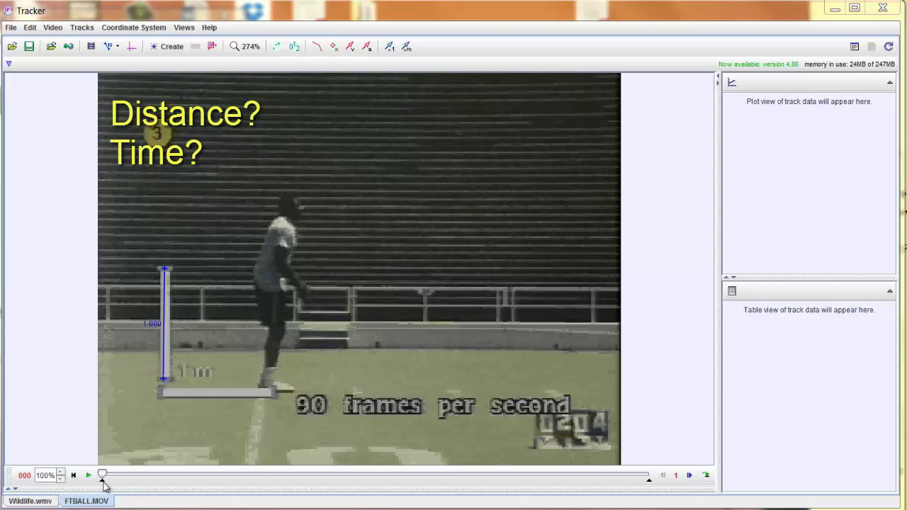
Trim the clip to start at frame 31 and end at frame 36, and replay the shortened range.
{"action": "left_click_drag", "start_coordinate": [102, 482], "coordinate": [293, 482]}
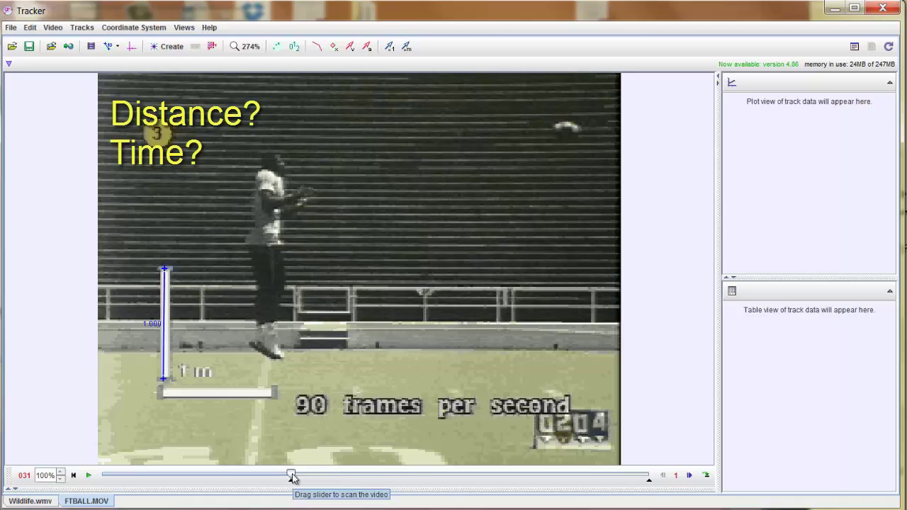
{"action": "left_click_drag", "start_coordinate": [297, 475], "coordinate": [322, 481]}
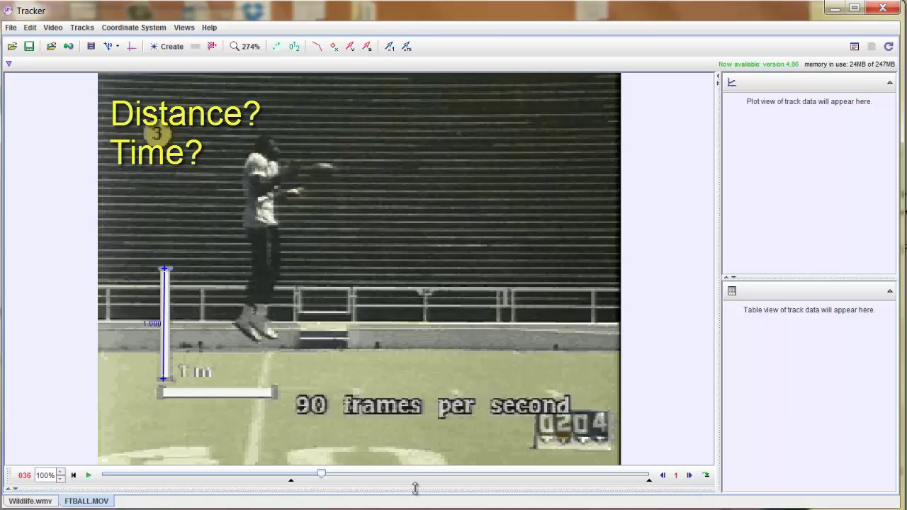
{"action": "right_click", "coordinate": [323, 479]}
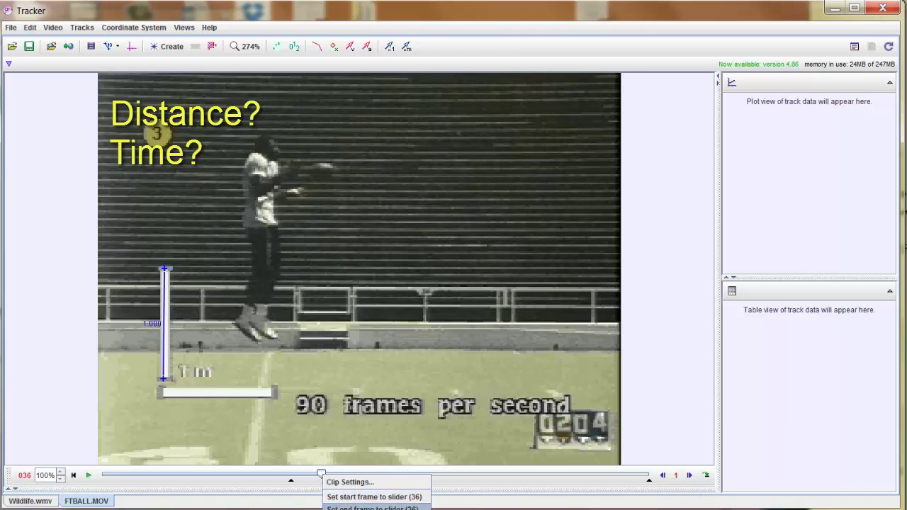
{"action": "left_click", "coordinate": [372, 507]}
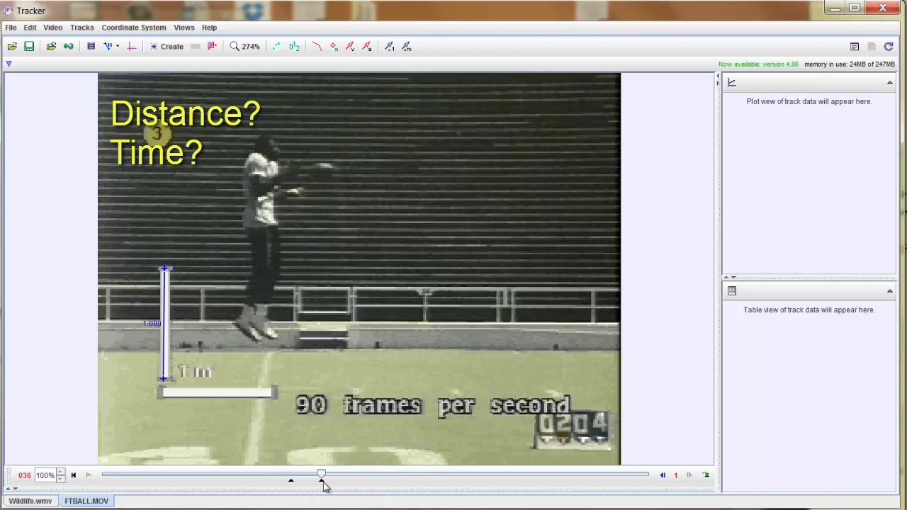
{"action": "left_click", "coordinate": [73, 475]}
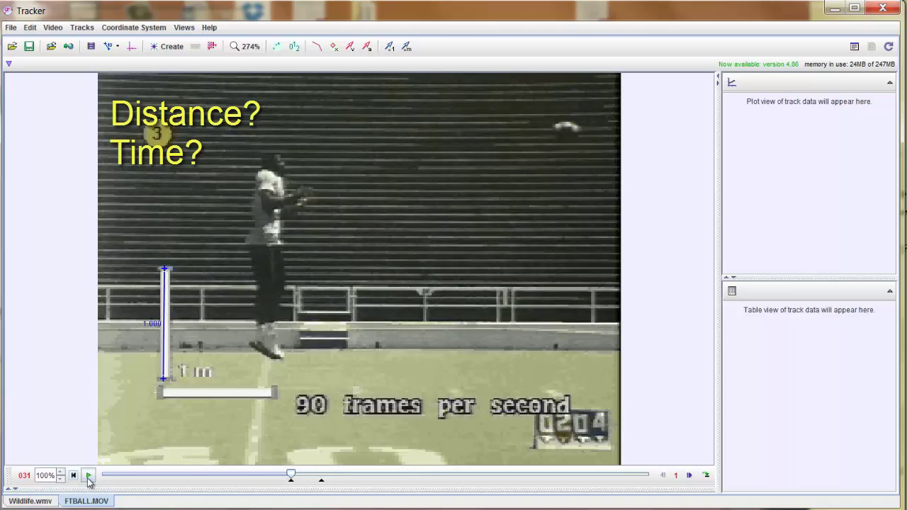
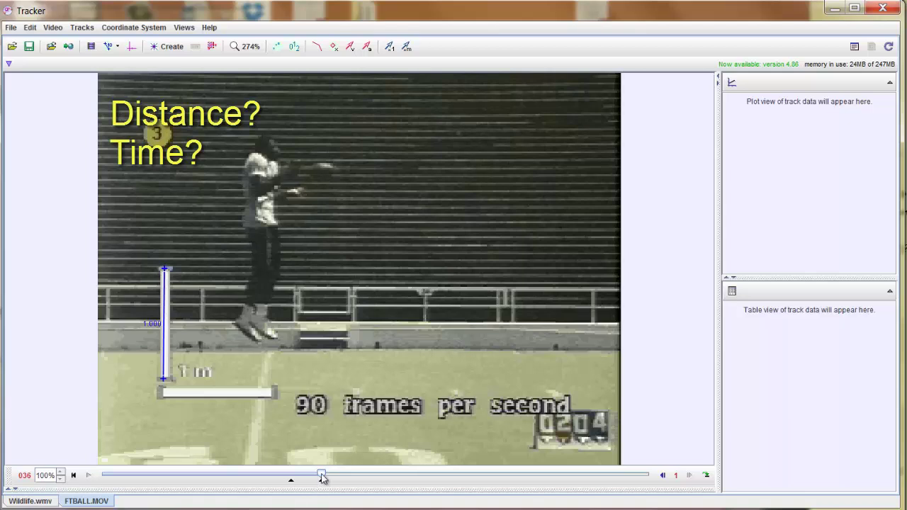
Create a point mass track and mark the football's position at frame 31.
{"action": "left_click_drag", "start_coordinate": [321, 474], "coordinate": [290, 482]}
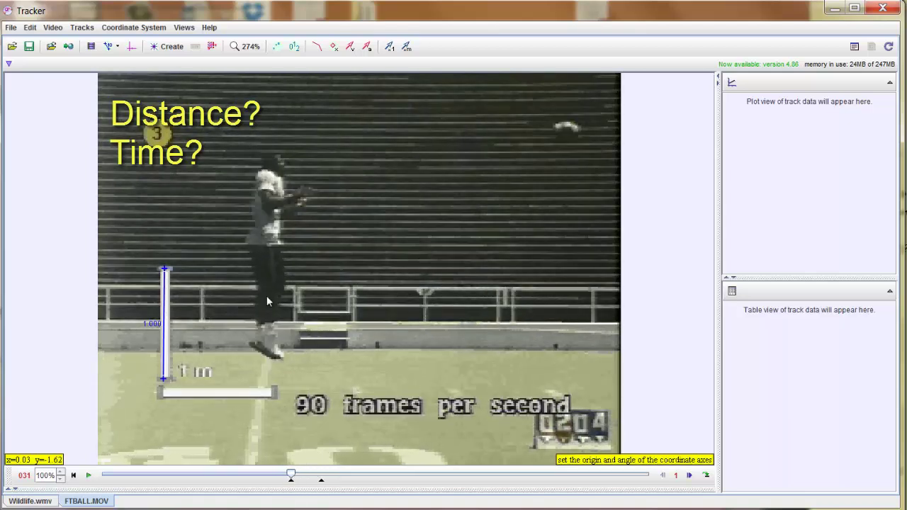
{"action": "left_click", "coordinate": [170, 49]}
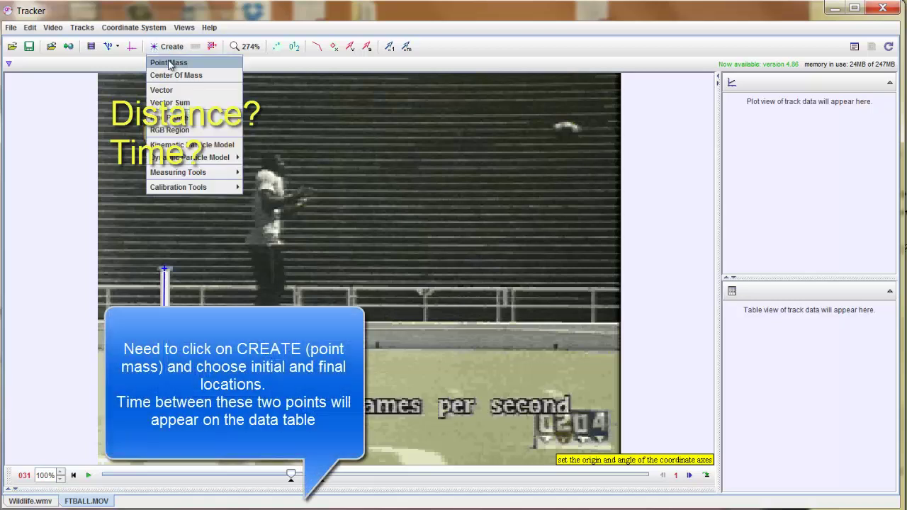
{"action": "left_click", "coordinate": [170, 64]}
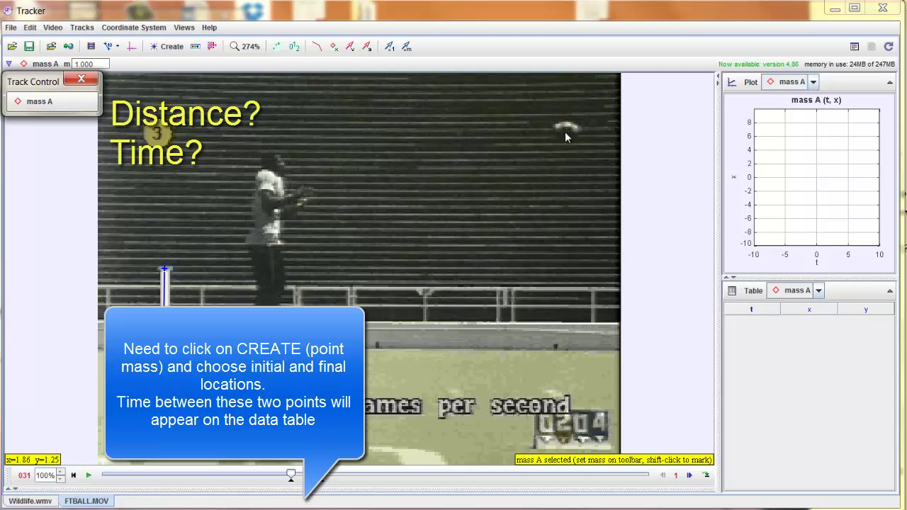
{"action": "key", "text": "shift"}
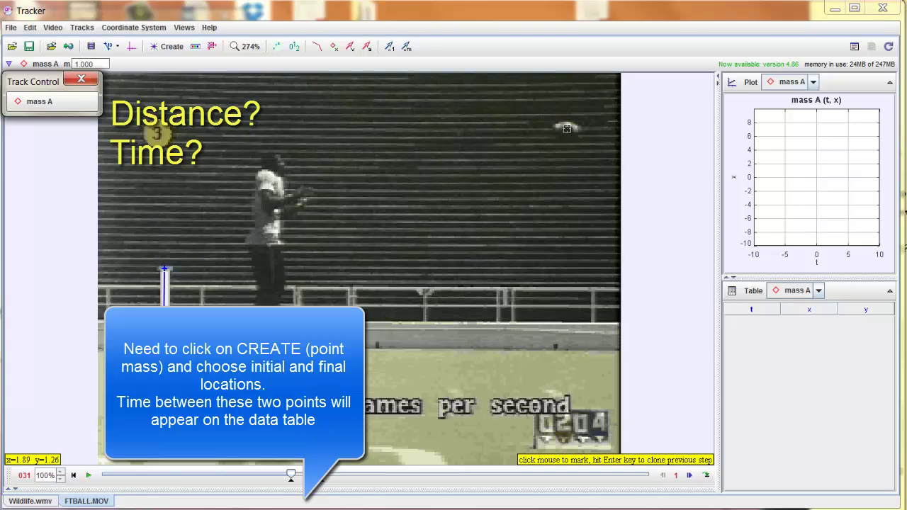
{"action": "left_click", "coordinate": [567, 128], "text": "shift"}
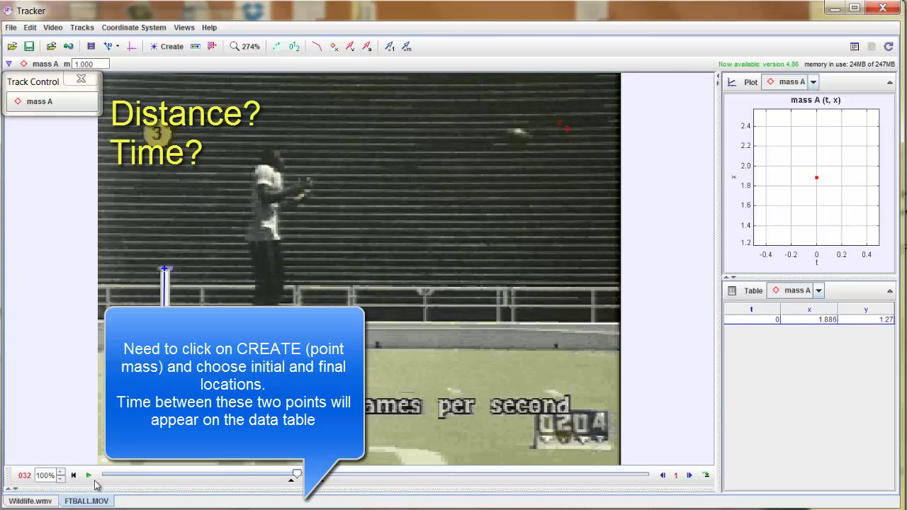
Mark the football's position in the thrower's hands area at frame 36 for the point mass and dismiss the caution.
{"action": "left_click_drag", "start_coordinate": [297, 476], "coordinate": [323, 480]}
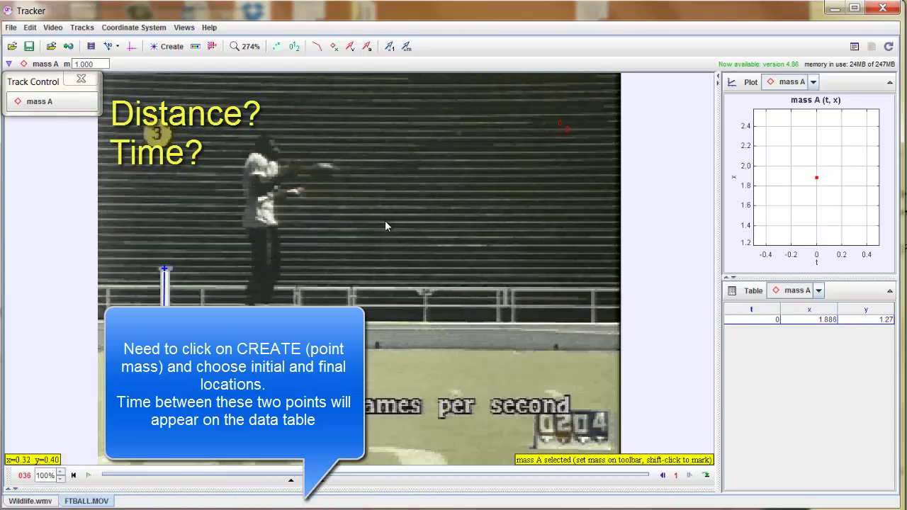
{"action": "key", "text": "shift"}
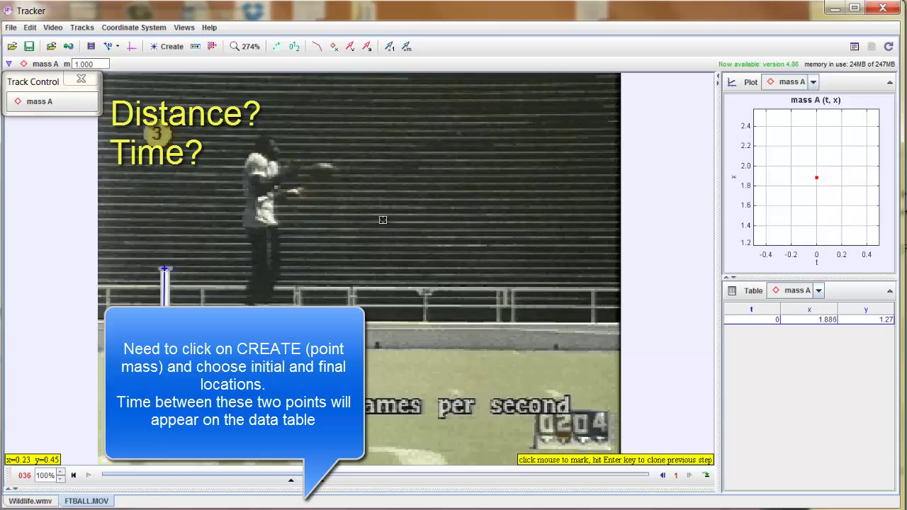
{"action": "left_click", "coordinate": [323, 170], "text": "shift"}
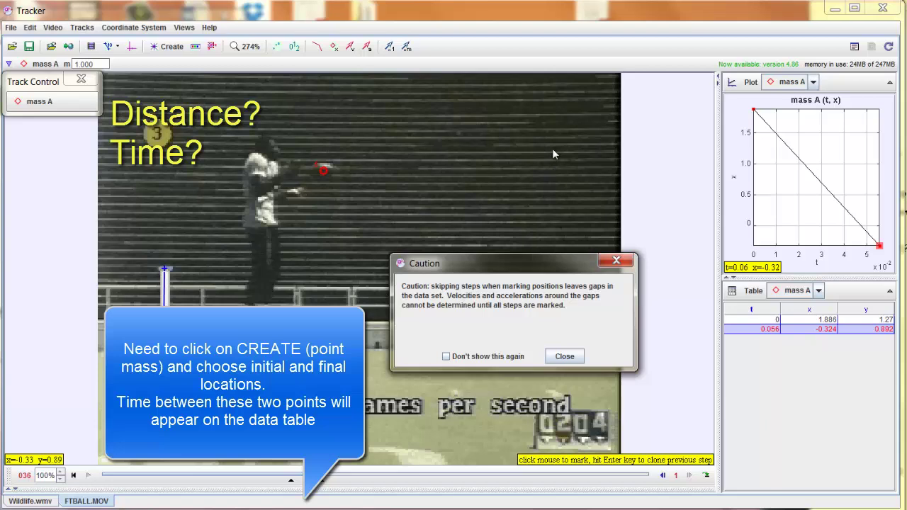
{"action": "left_click", "coordinate": [565, 357]}
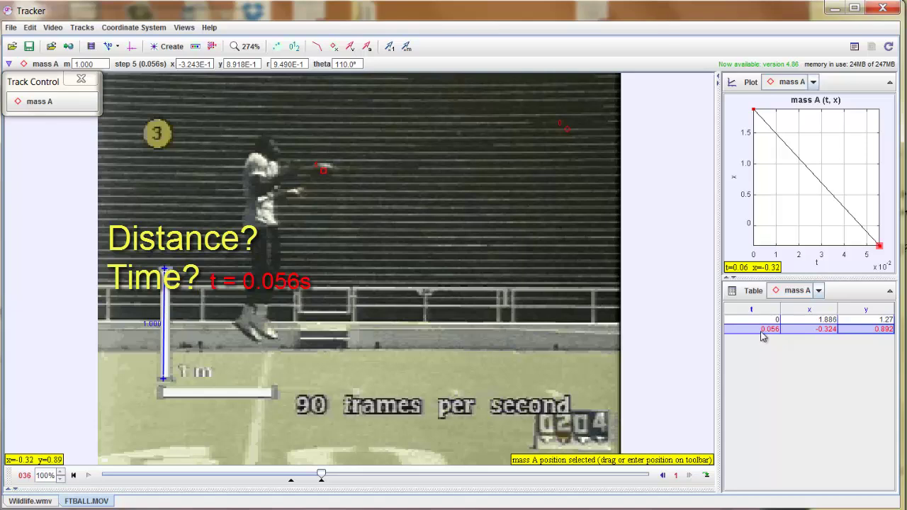
{"action": "key", "text": "Escape"}
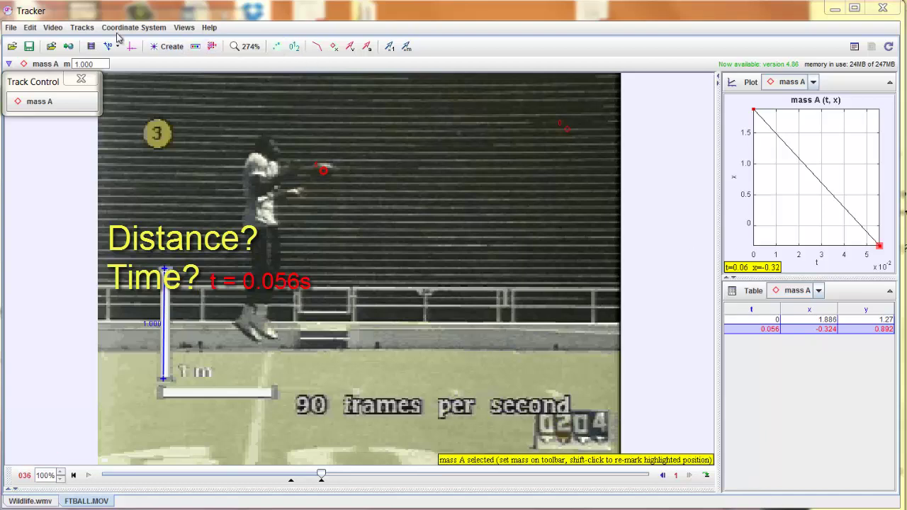
Add a tape measure and stretch it between the football's marked positions at frames 36 and 31 to measure the distance travelled.
{"action": "left_click", "coordinate": [81, 30]}
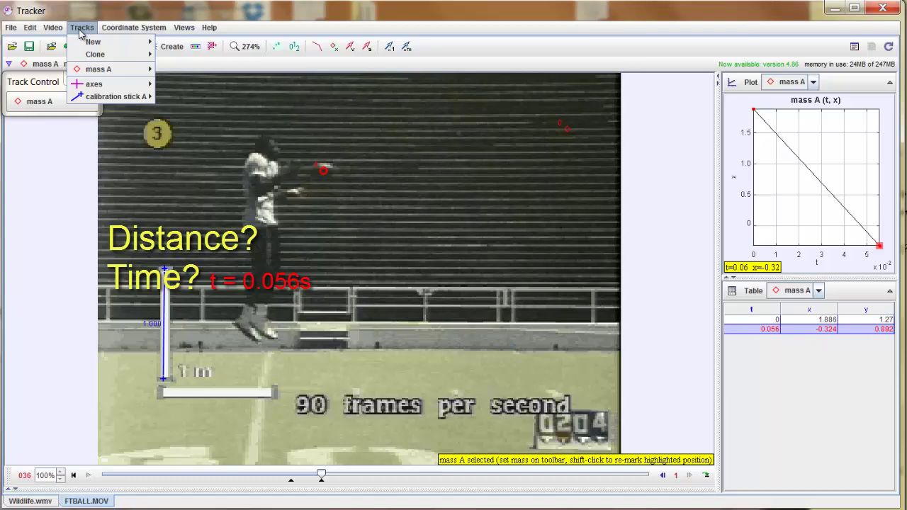
{"action": "mouse_move", "coordinate": [80, 45]}
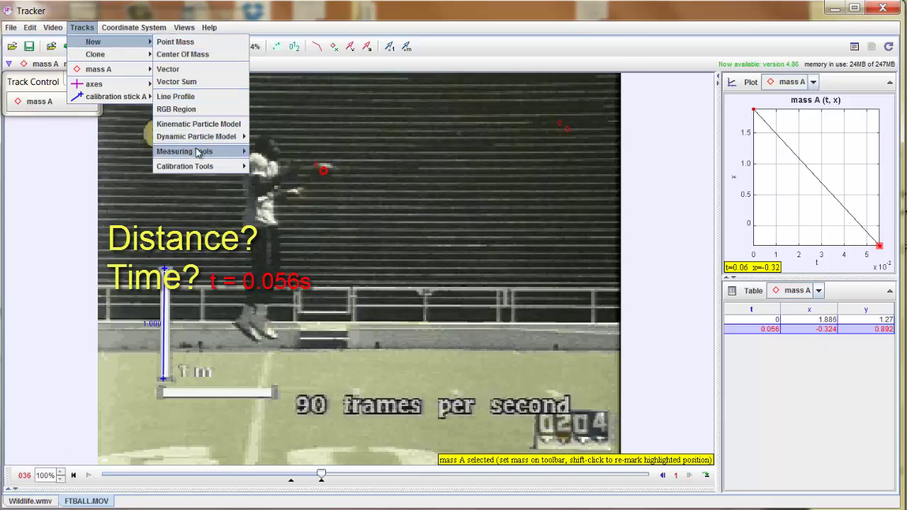
{"action": "mouse_move", "coordinate": [198, 153]}
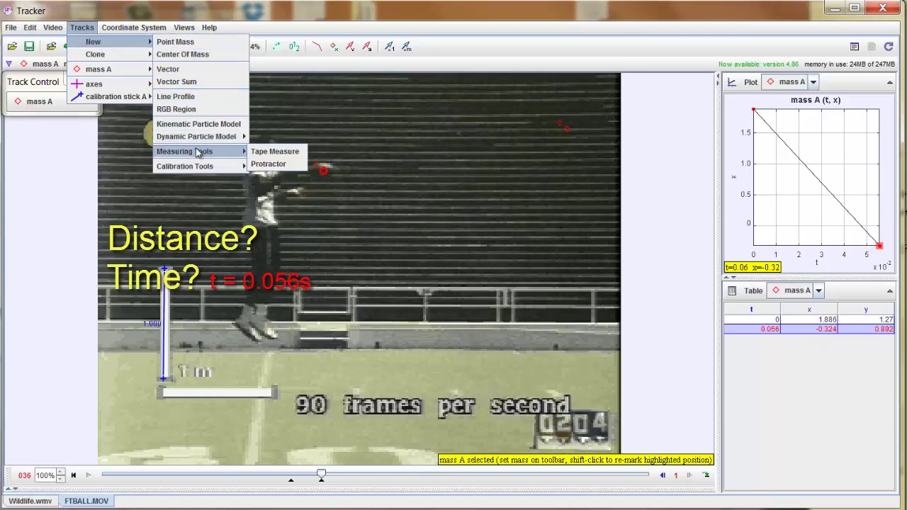
{"action": "left_click", "coordinate": [289, 152]}
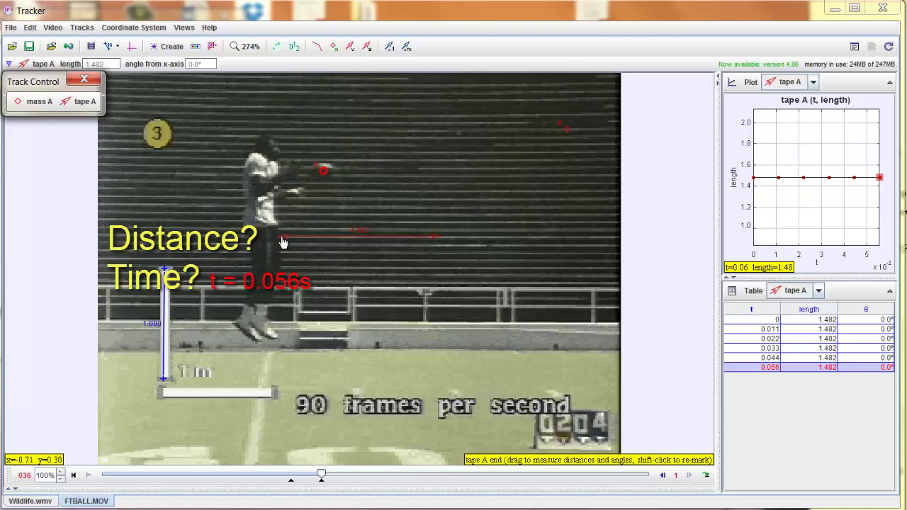
{"action": "left_click_drag", "start_coordinate": [282, 237], "coordinate": [323, 174]}
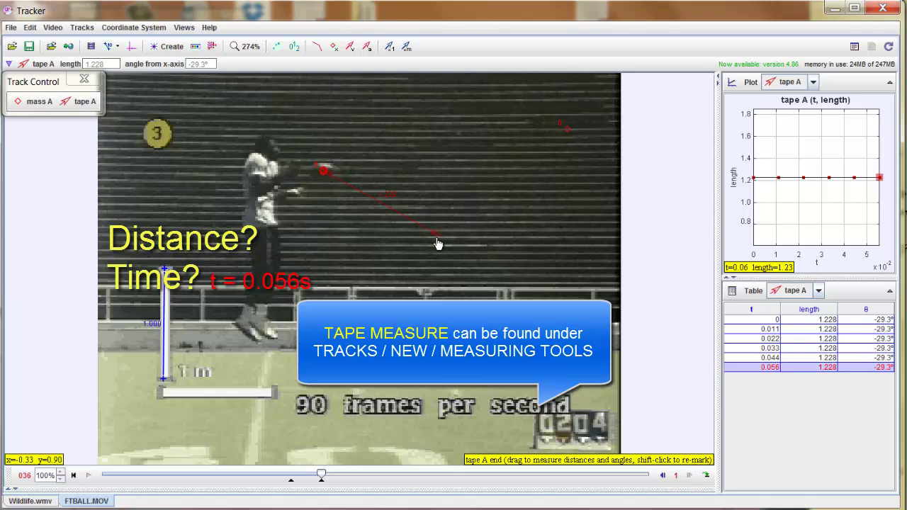
{"action": "left_click_drag", "start_coordinate": [438, 241], "coordinate": [568, 136]}
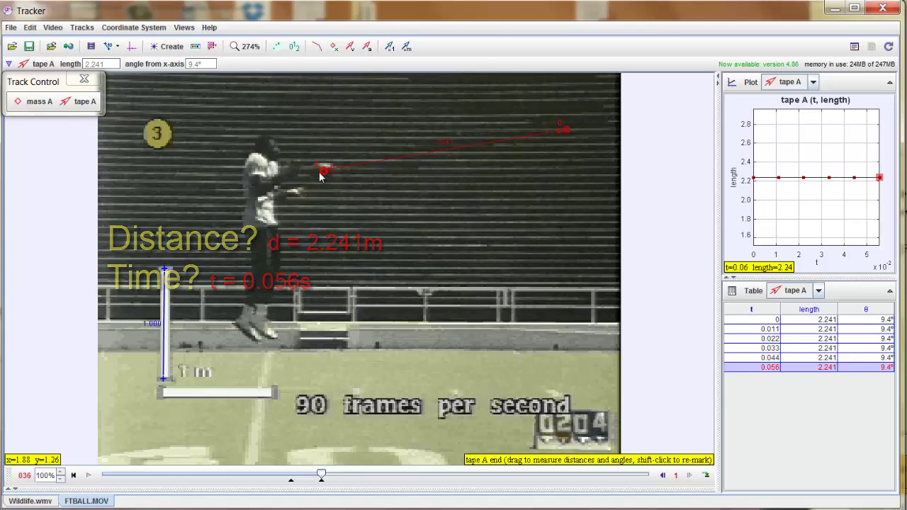
Add a protractor with its vertex at the frame 31 ball mark, one arm horizontal and the other along the tape measure, to measure the ball's angle.
{"action": "left_click", "coordinate": [82, 28]}
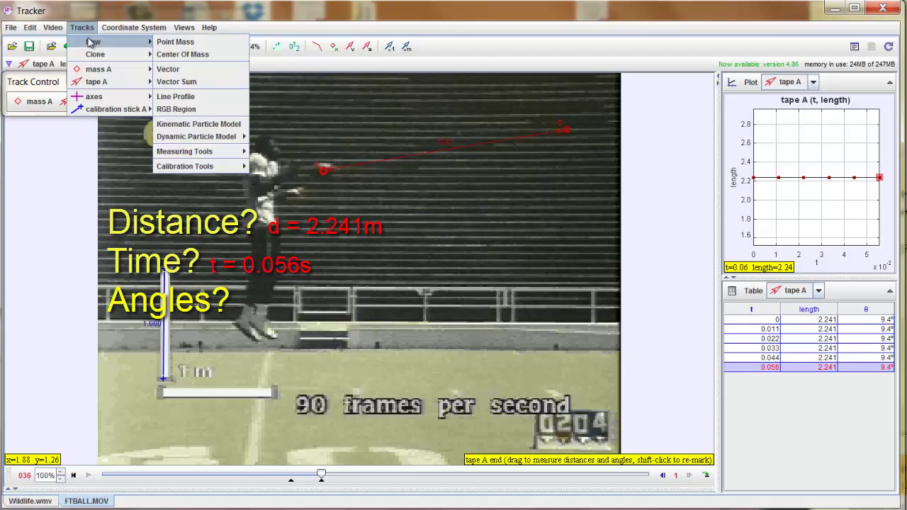
{"action": "mouse_move", "coordinate": [231, 158]}
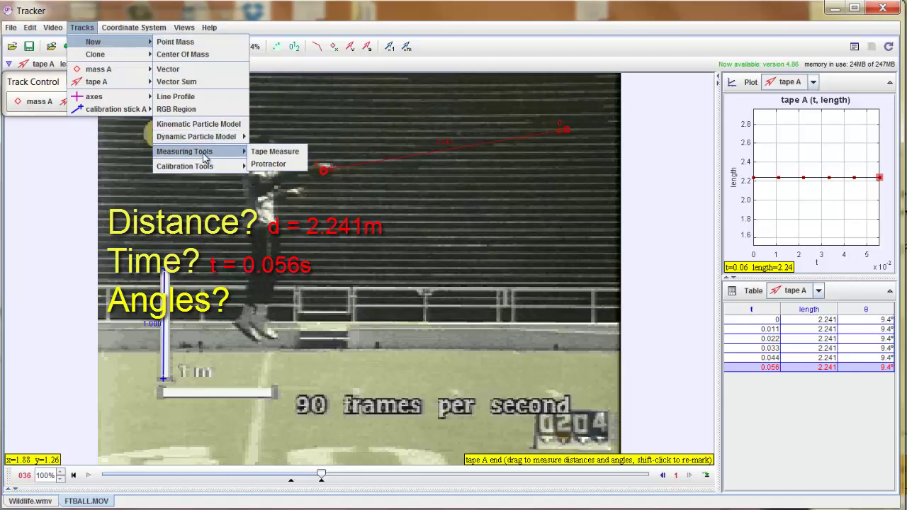
{"action": "left_click", "coordinate": [268, 164]}
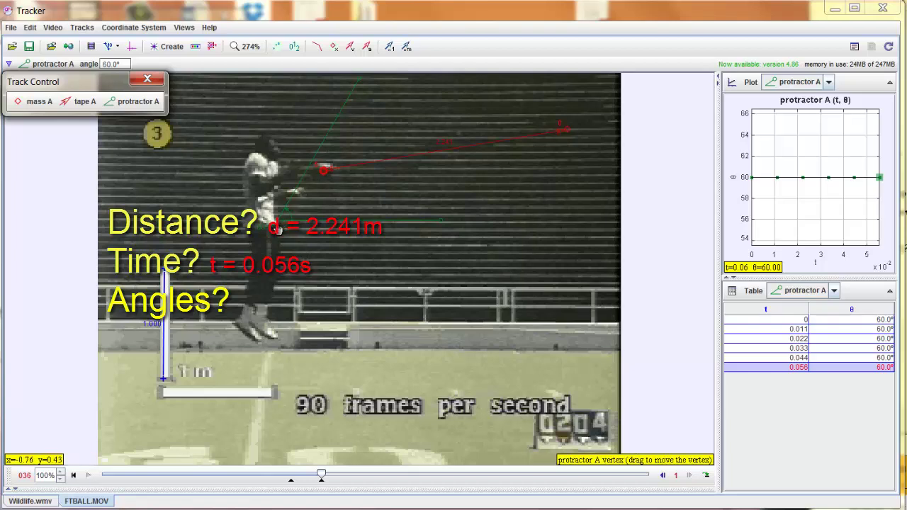
{"action": "left_click_drag", "start_coordinate": [277, 228], "coordinate": [568, 134]}
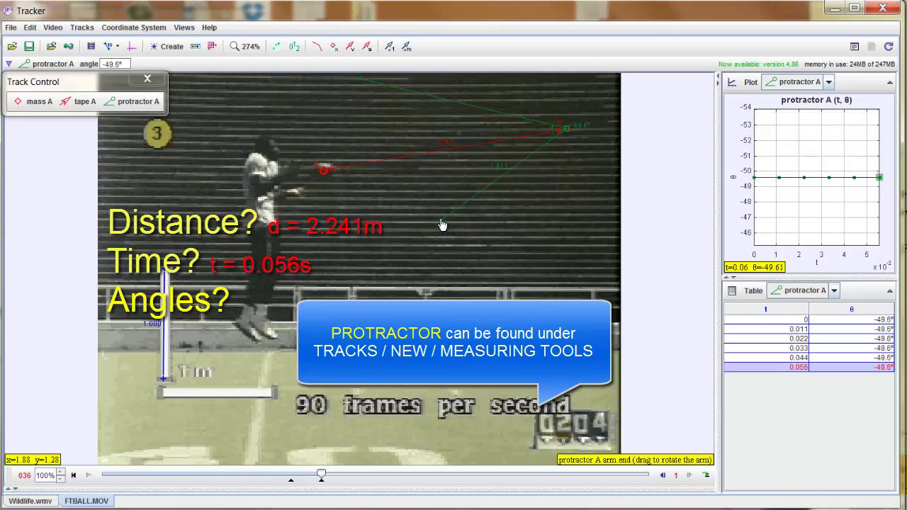
{"action": "left_click_drag", "start_coordinate": [440, 225], "coordinate": [394, 136]}
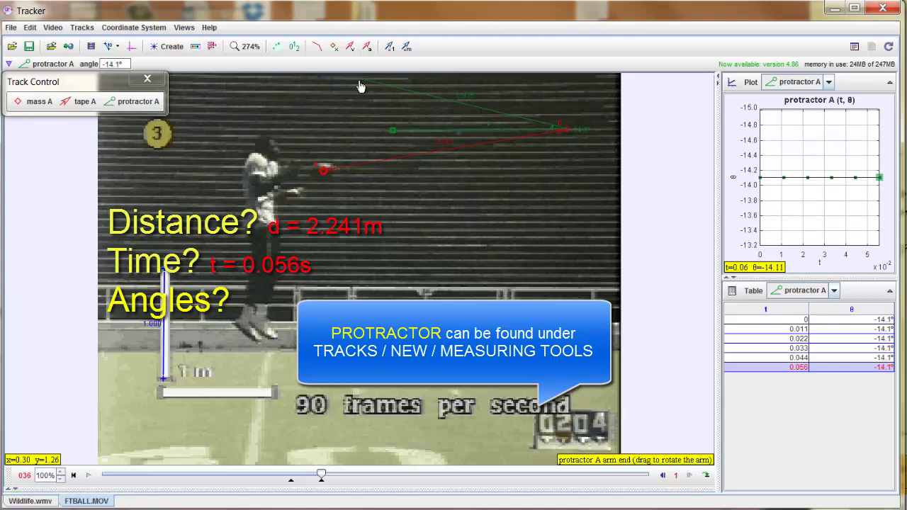
{"action": "left_click_drag", "start_coordinate": [361, 107], "coordinate": [376, 167]}
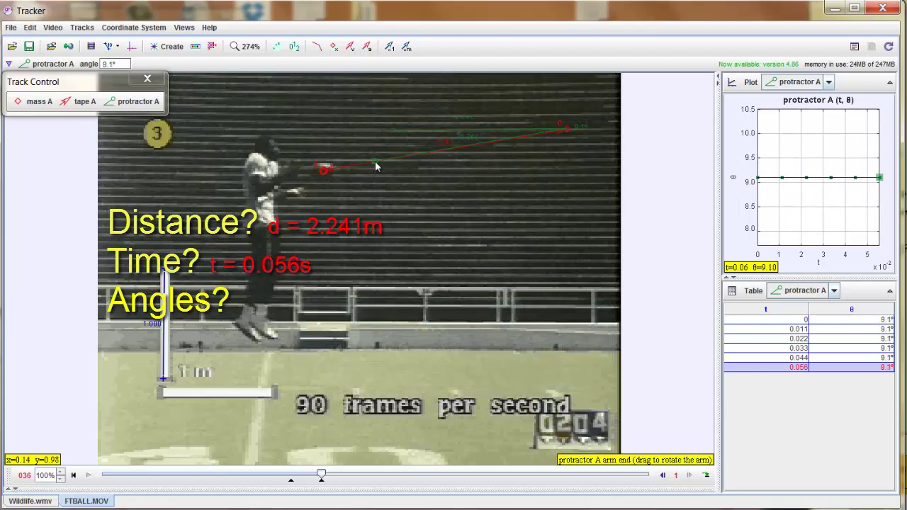